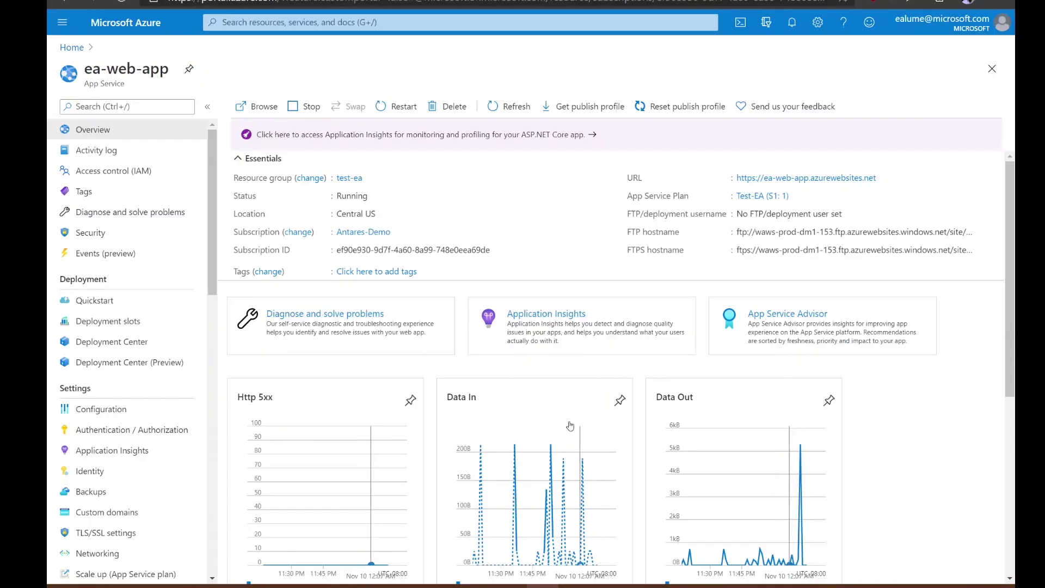
# Open ea-web-app's Application Changes under Diagnose and solve problems > Availability and Performance
pyautogui.click(308, 315)
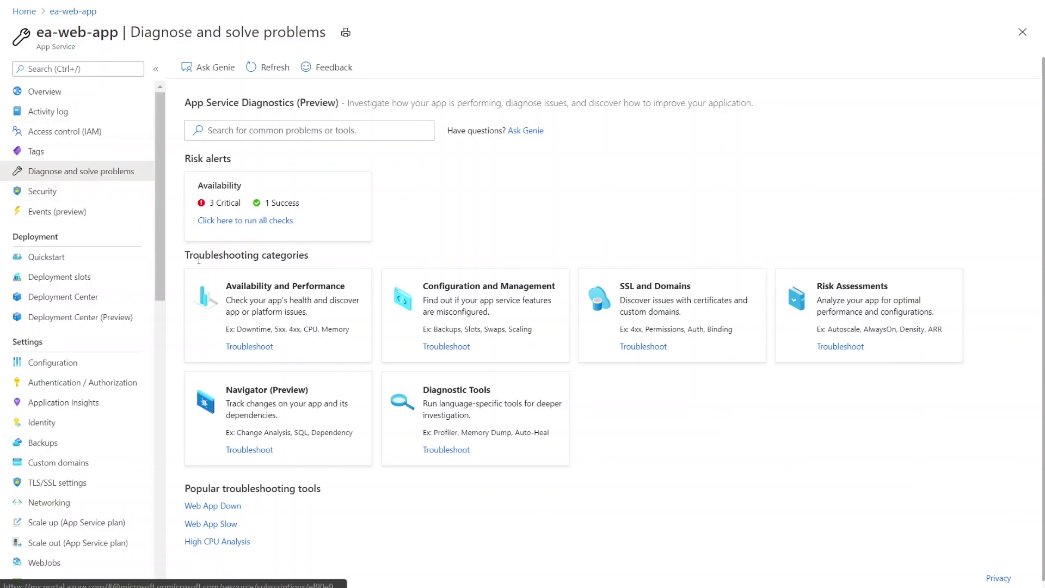
pyautogui.click(239, 294)
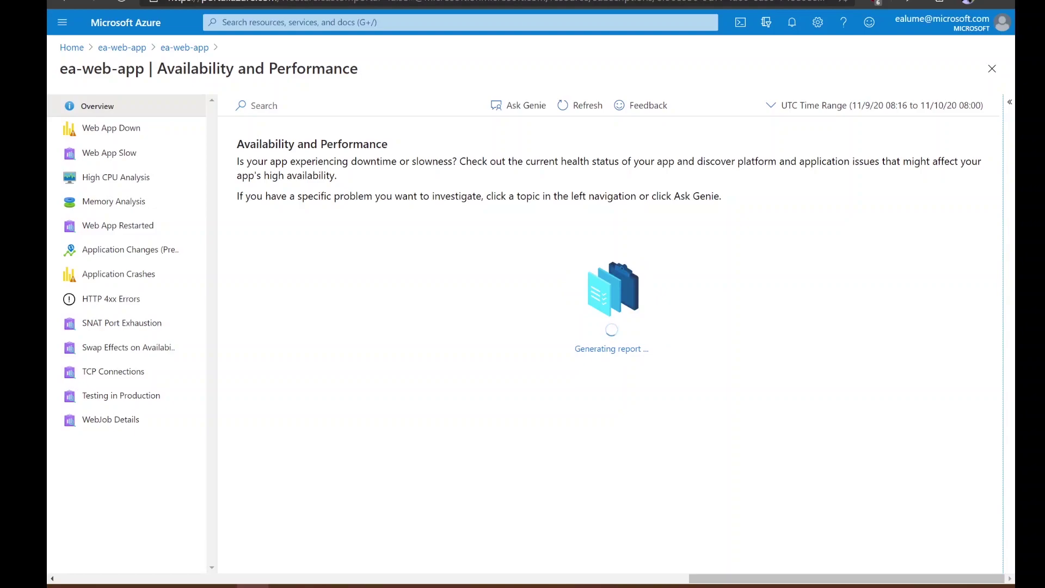
pyautogui.click(182, 250)
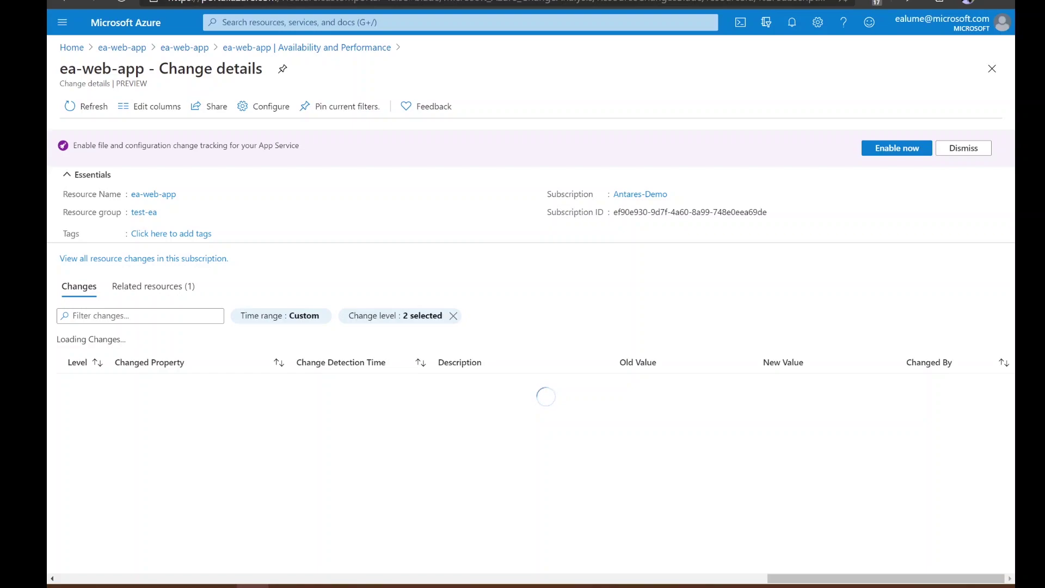
# Turn on file and configuration change tracking for the Test-EA plan and save it
pyautogui.click(898, 148)
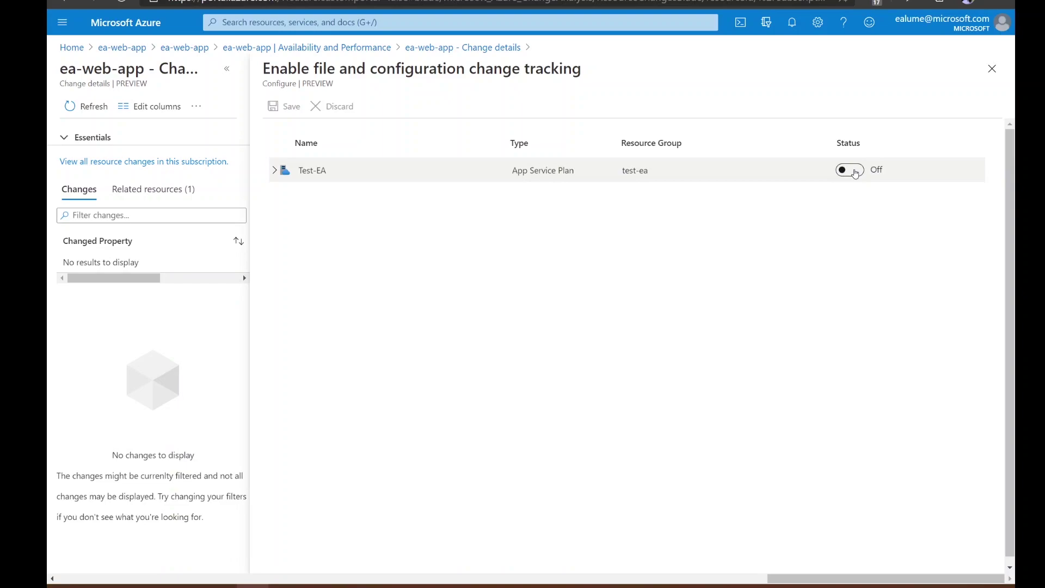
pyautogui.click(853, 171)
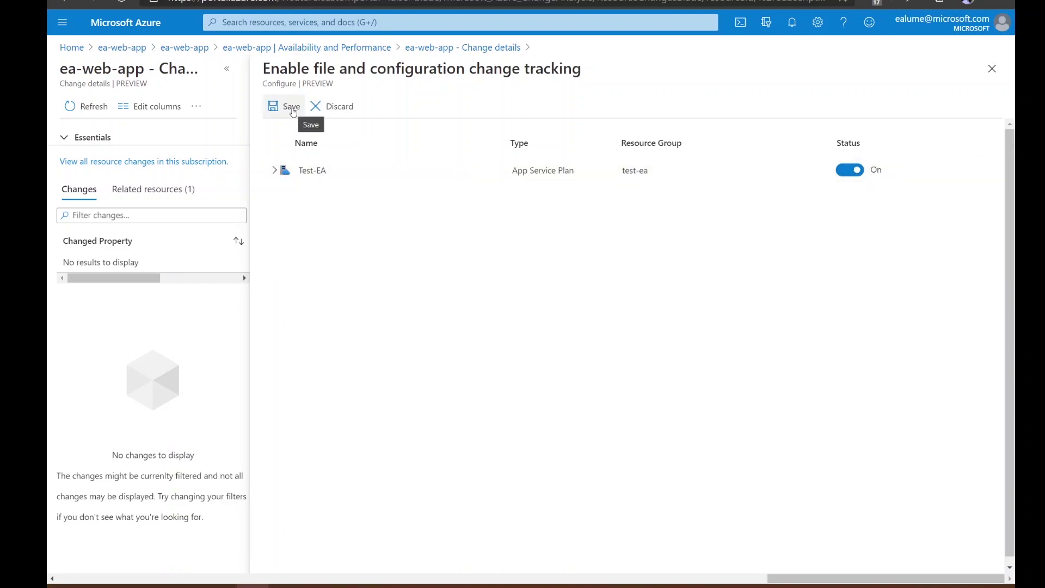
pyautogui.click(292, 112)
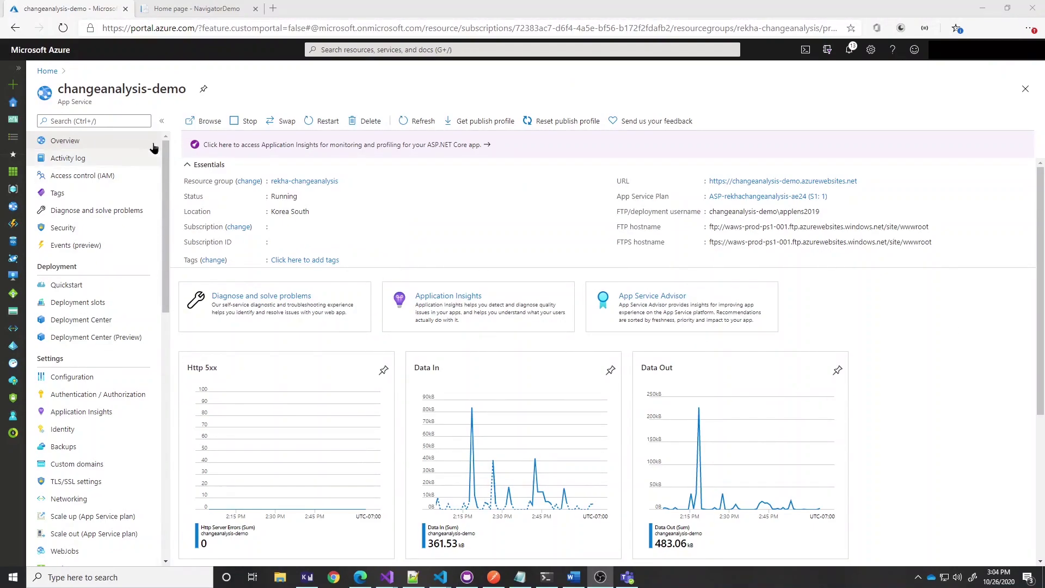
# Confirm the NavigatorDemo site's login error, then open changeanalysis-demo's Availability and Performance diagnostics
pyautogui.click(197, 12)
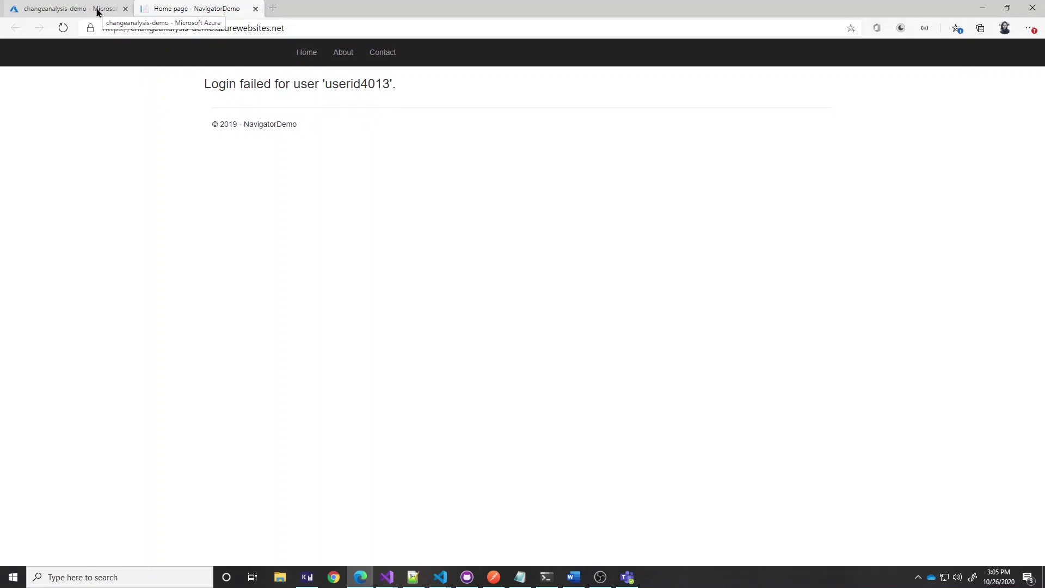
pyautogui.click(97, 11)
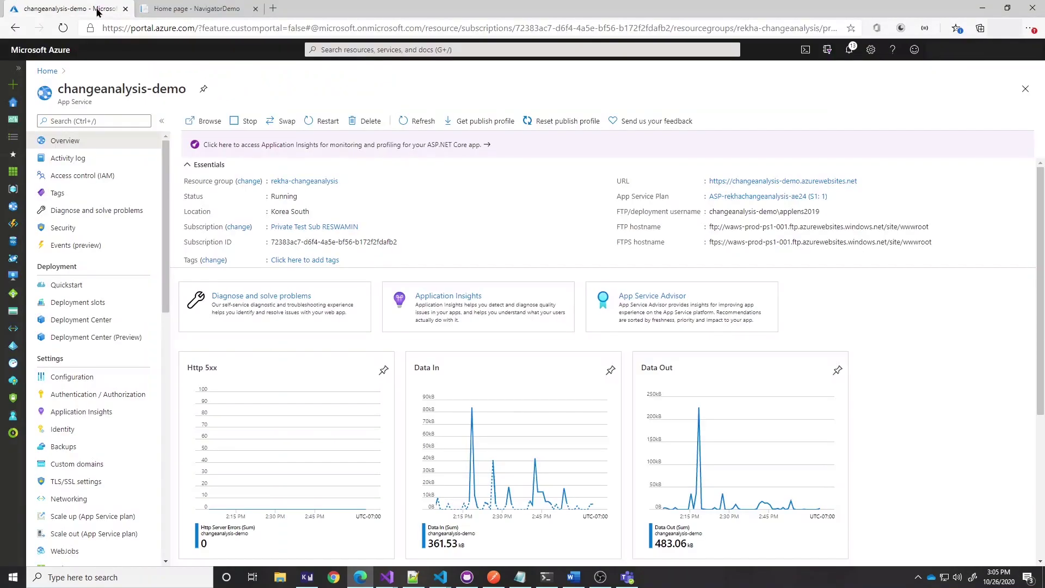
pyautogui.click(221, 300)
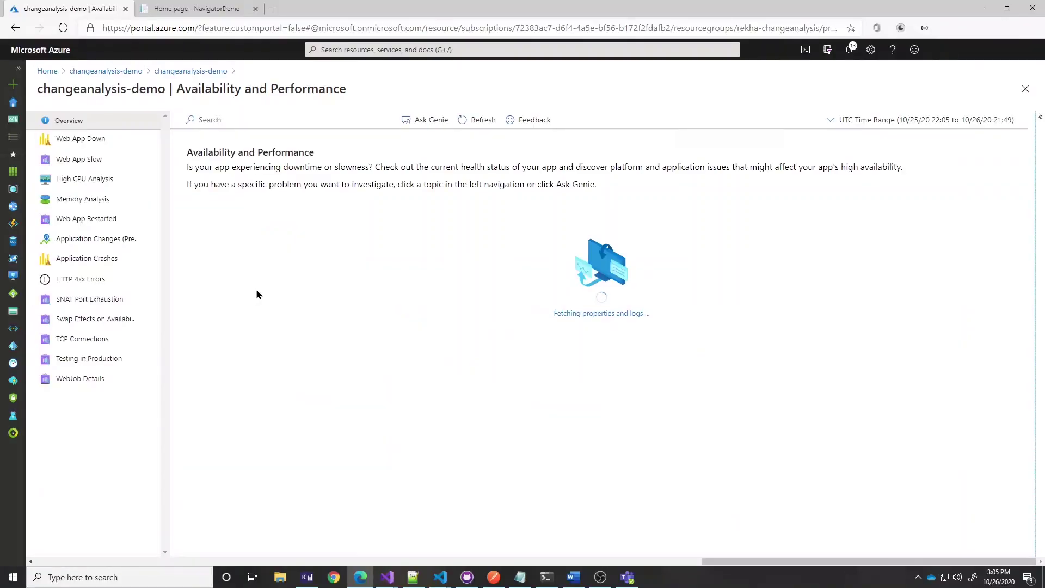
# Inspect the DbConnString diff showing User ID changed to userid4013, comparing it with the site error
pyautogui.click(144, 239)
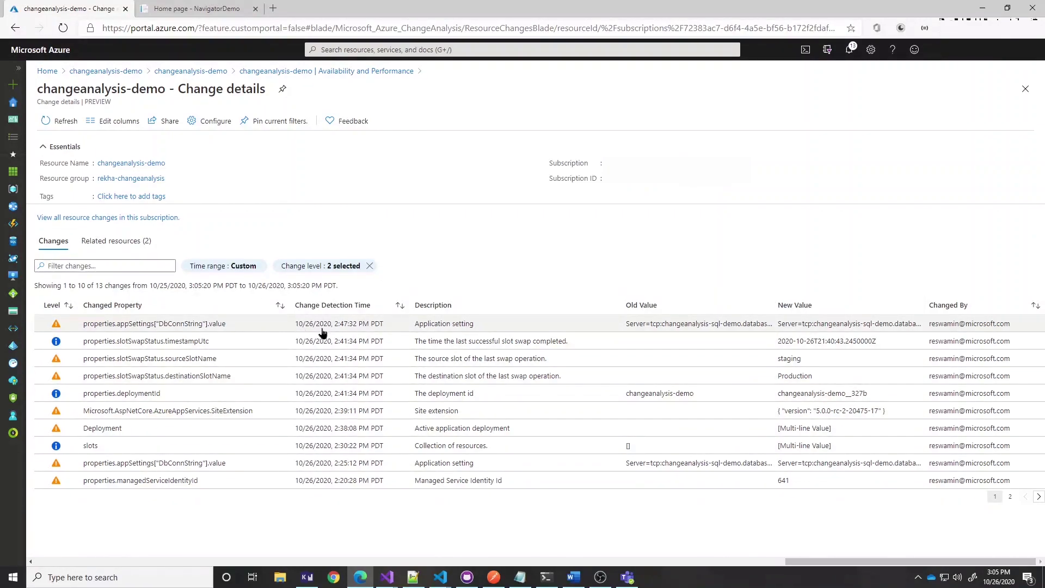
pyautogui.click(395, 324)
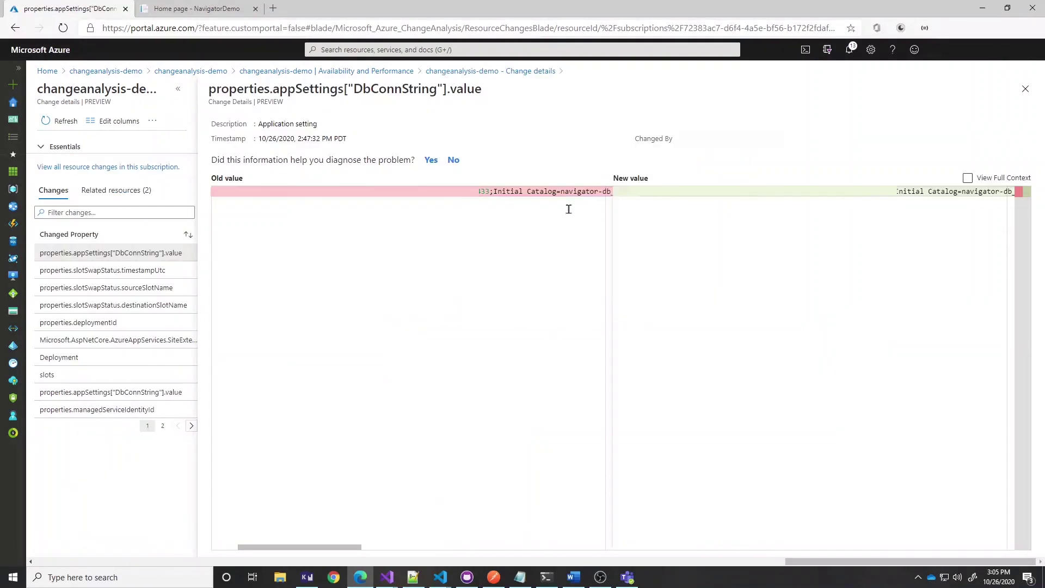
pyautogui.moveTo(676, 549); pyautogui.dragTo(750, 536)
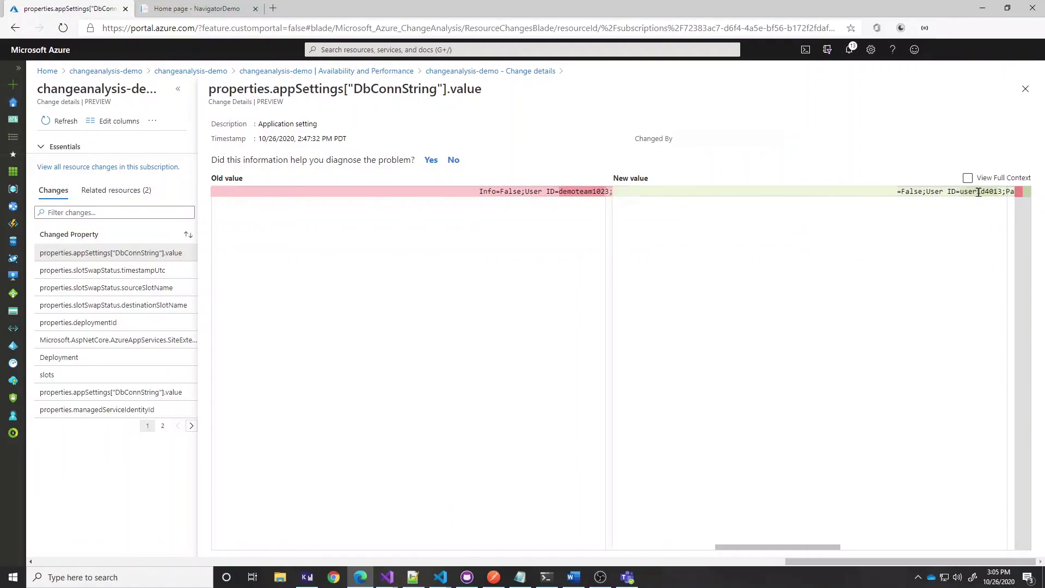
pyautogui.click(196, 8)
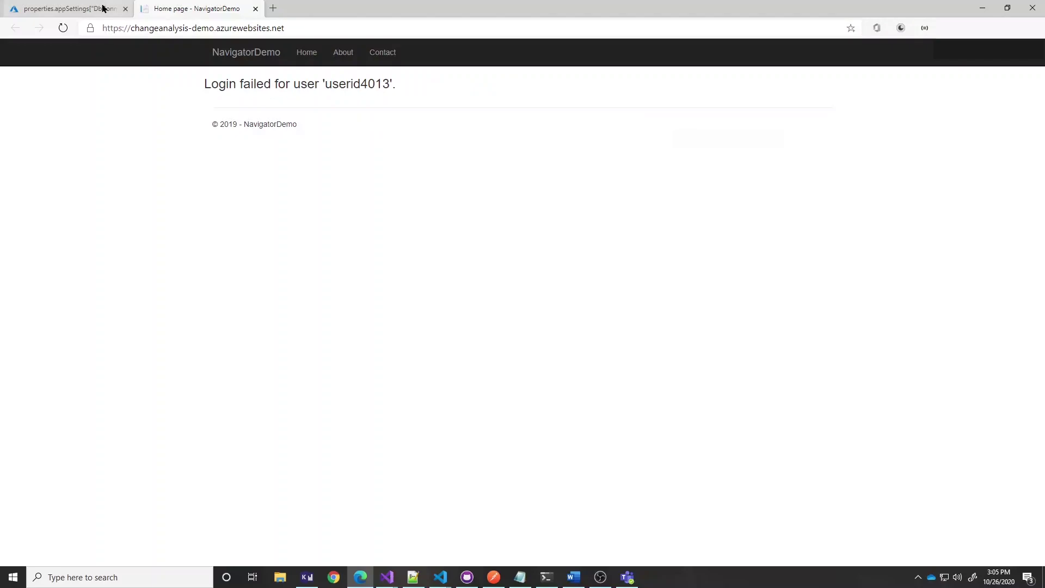
pyautogui.click(73, 9)
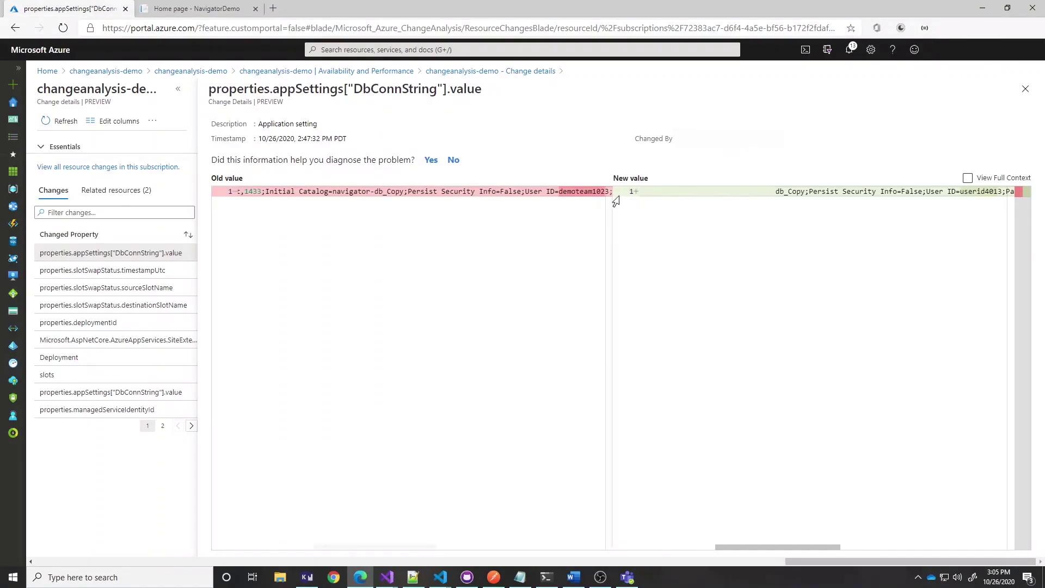
# Edit the DbConnString setting value to restore User ID=demoteam1023
pyautogui.click(1025, 89)
pyautogui.click(1022, 96)
pyautogui.click(72, 376)
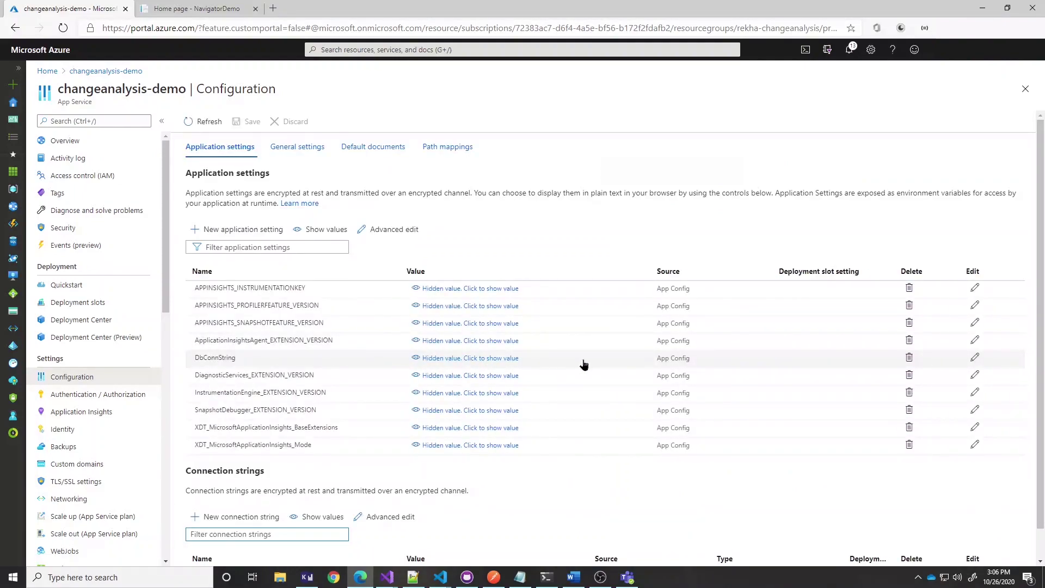
pyautogui.click(975, 360)
pyautogui.click(921, 183)
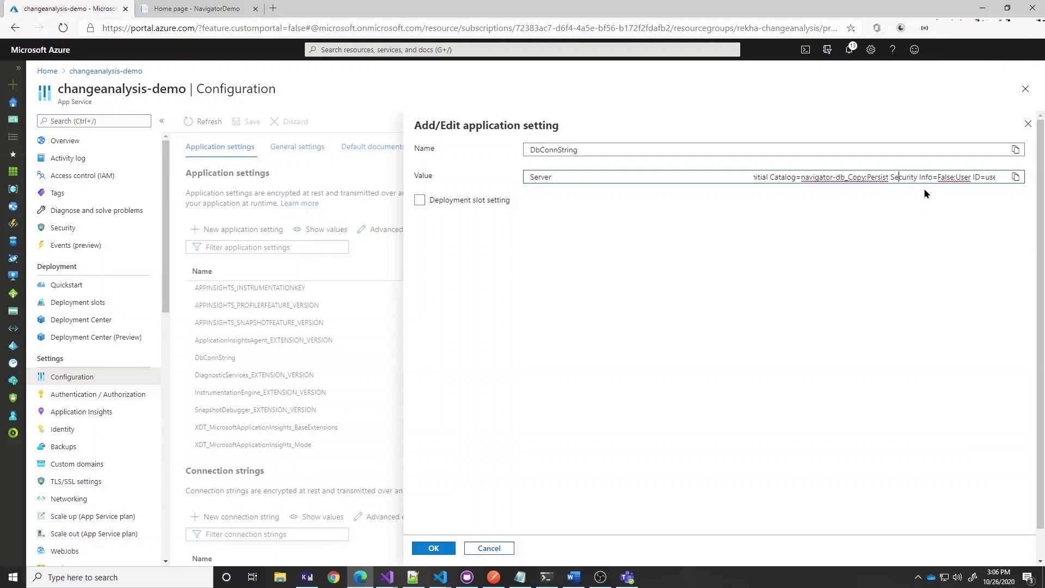
pyautogui.press('Right')
pyautogui.press('Right')
pyautogui.press('Right')
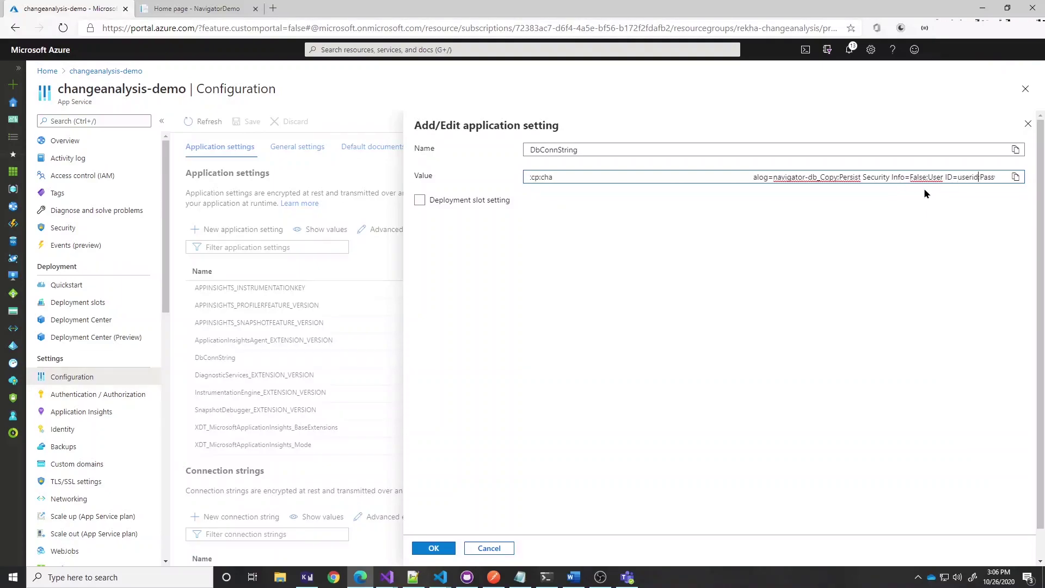
pyautogui.press('BackSpace')
pyautogui.press('BackSpace')
pyautogui.press('BackSpace')
pyautogui.press('BackSpace')
pyautogui.press('BackSpace')
pyautogui.press('BackSpace')
pyautogui.write('demoteam')
pyautogui.write('1023;P')
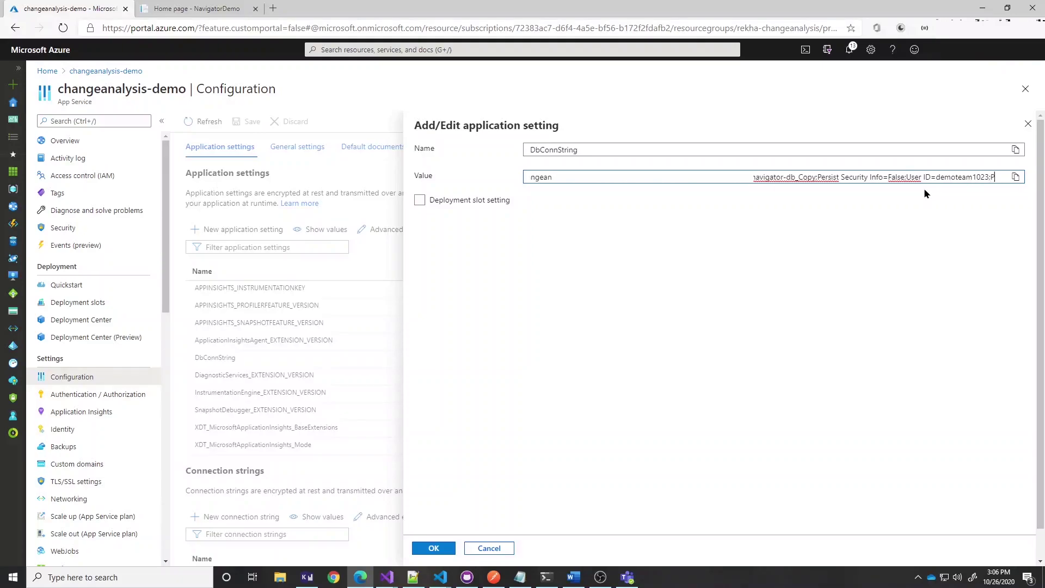
# Save the corrected setting and reload the NavigatorDemo site to confirm it loads
pyautogui.click(433, 548)
pyautogui.click(243, 121)
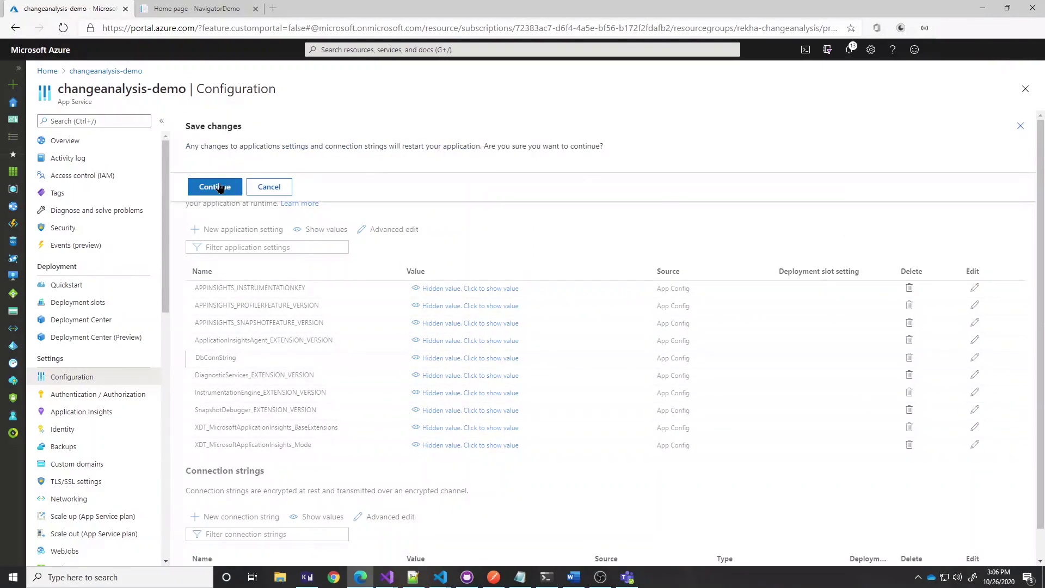
pyautogui.hotkey('ctrl', 'Tab')
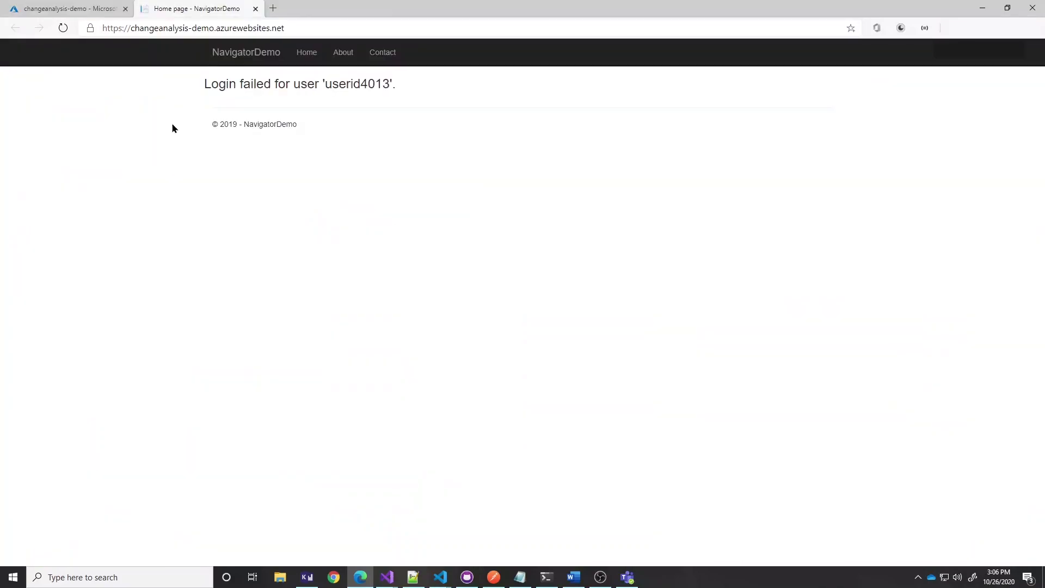
pyautogui.click(62, 28)
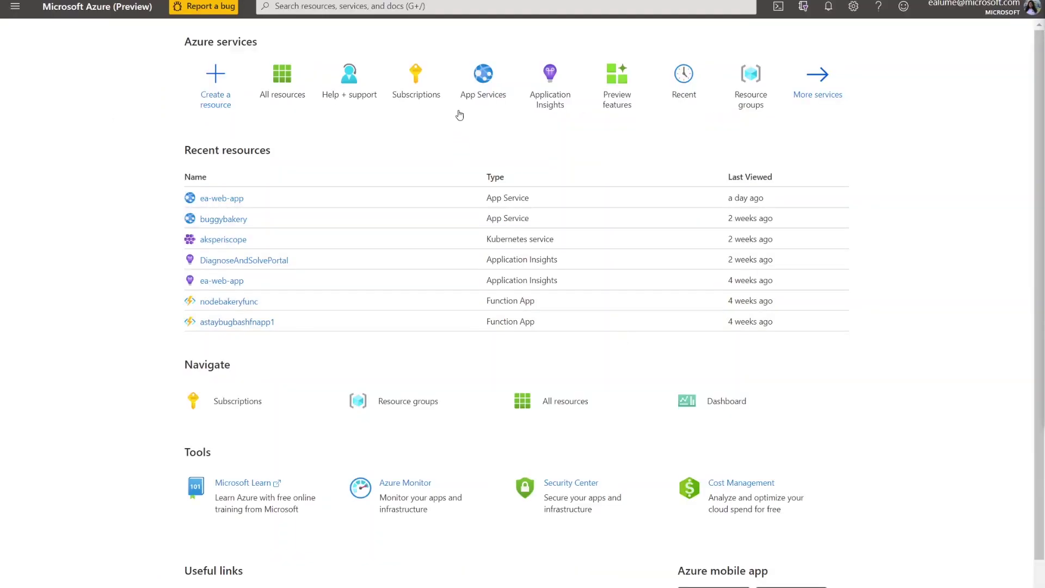
# Search the portal for Application Change
pyautogui.click(438, 6)
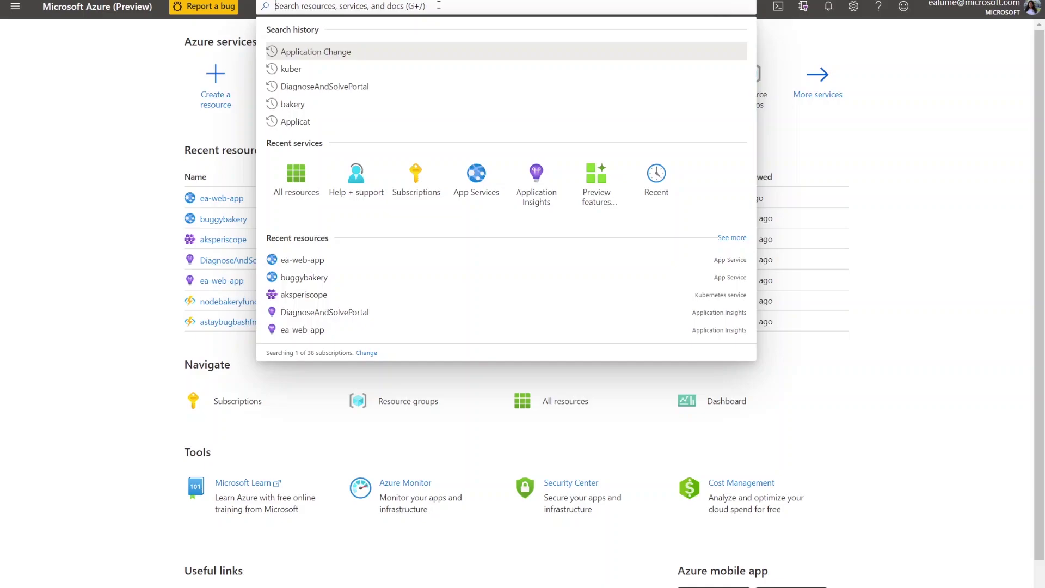
pyautogui.write('Application')
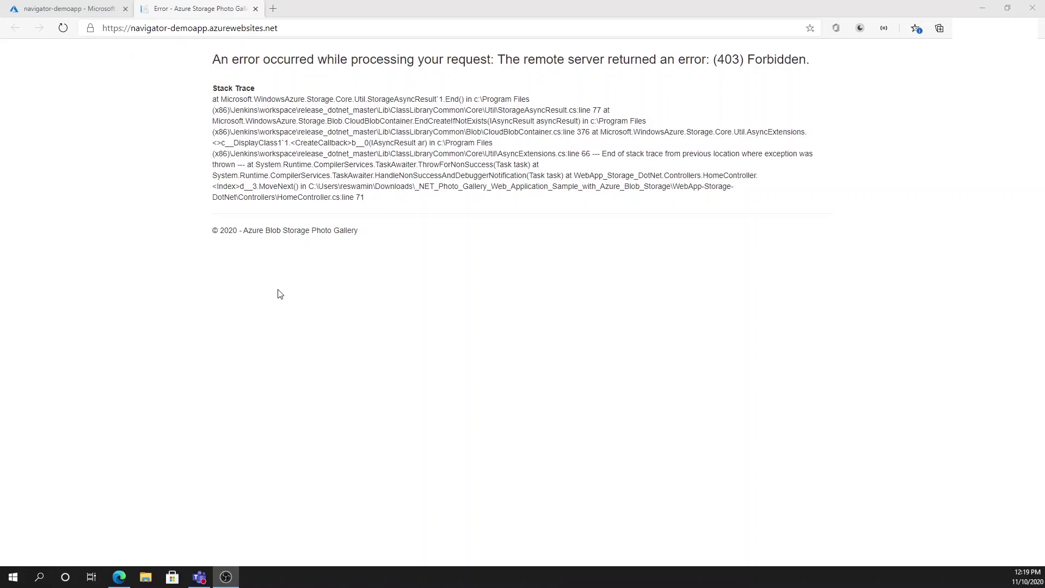
# Run Navigator (Preview) troubleshooting for navigator-demoapp from Diagnose and solve problems
pyautogui.click(114, 10)
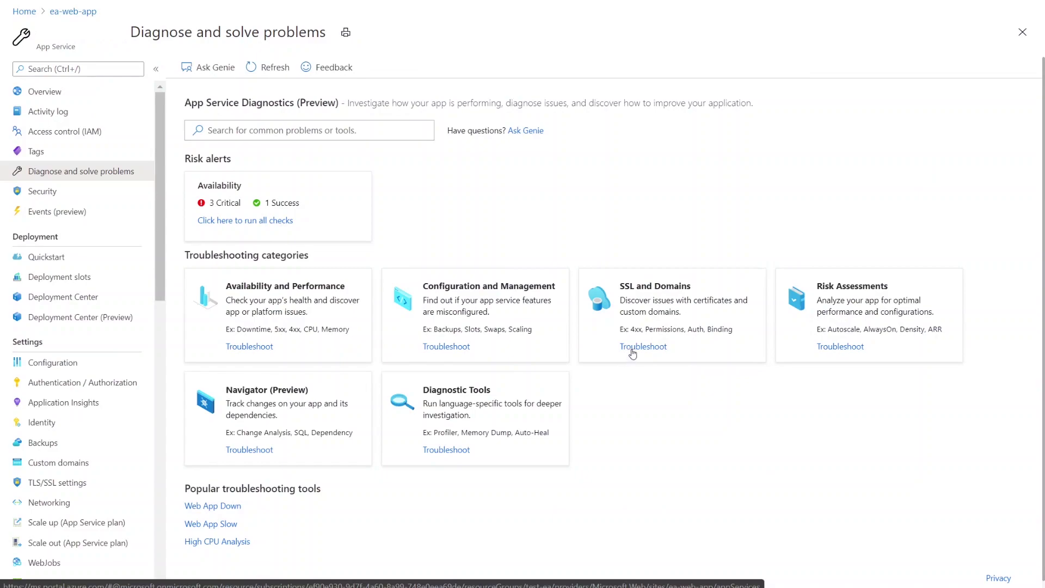
pyautogui.click(316, 393)
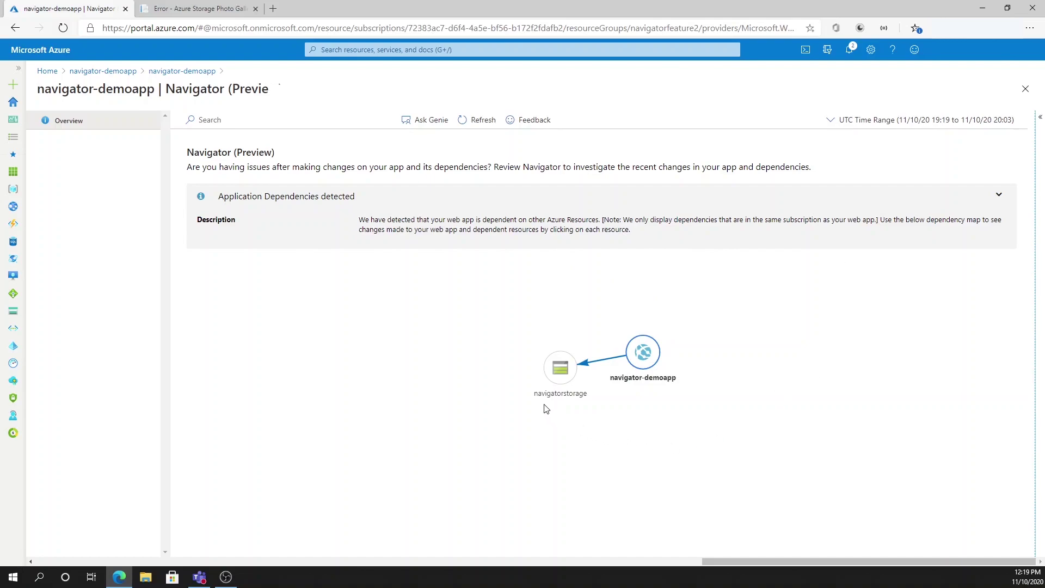
pyautogui.moveTo(560, 369)
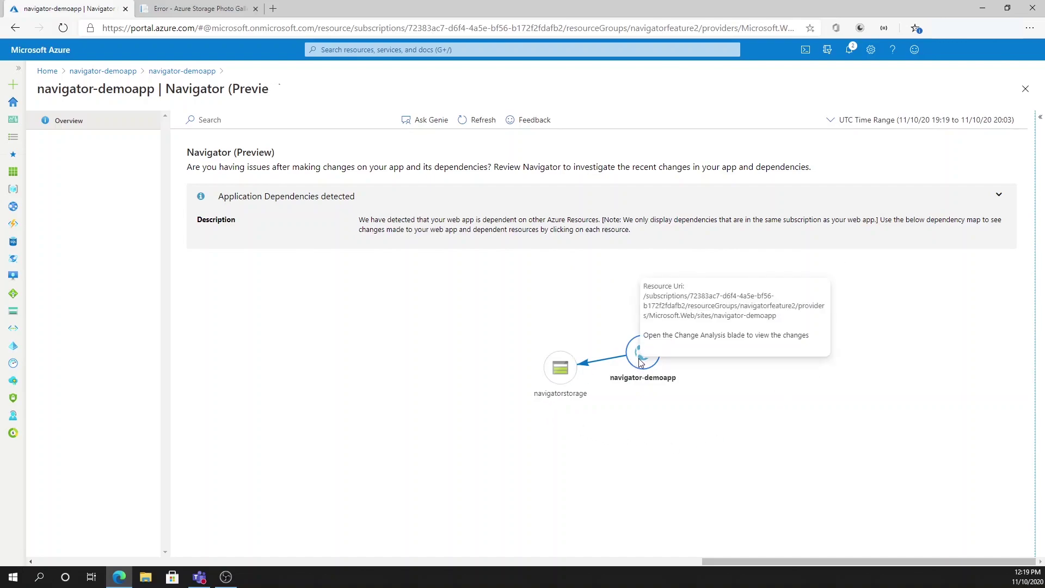
# Inspect navigatorstorage's recent change setting its network default action to Deny
pyautogui.click(563, 370)
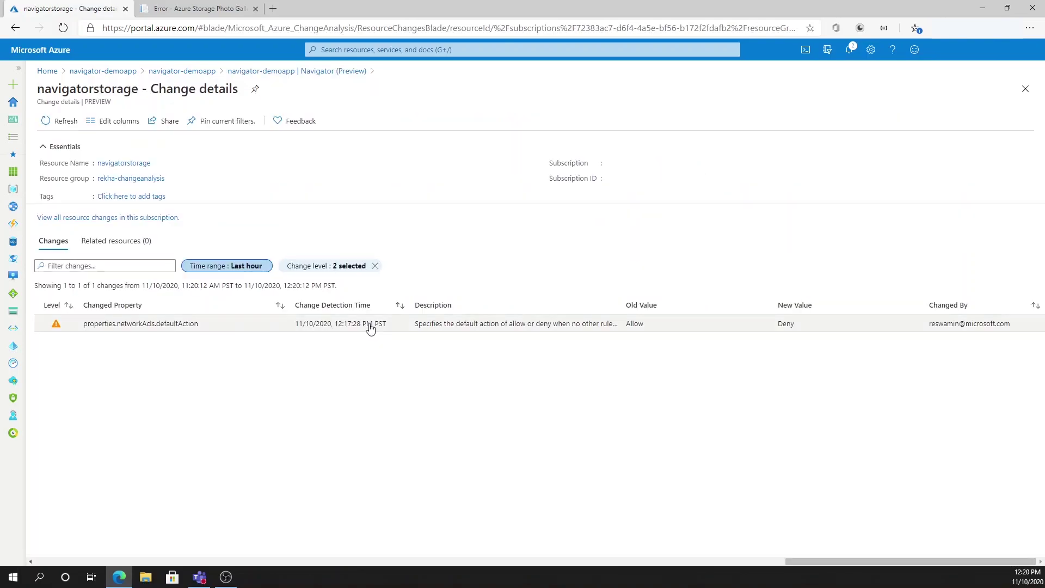
pyautogui.click(370, 325)
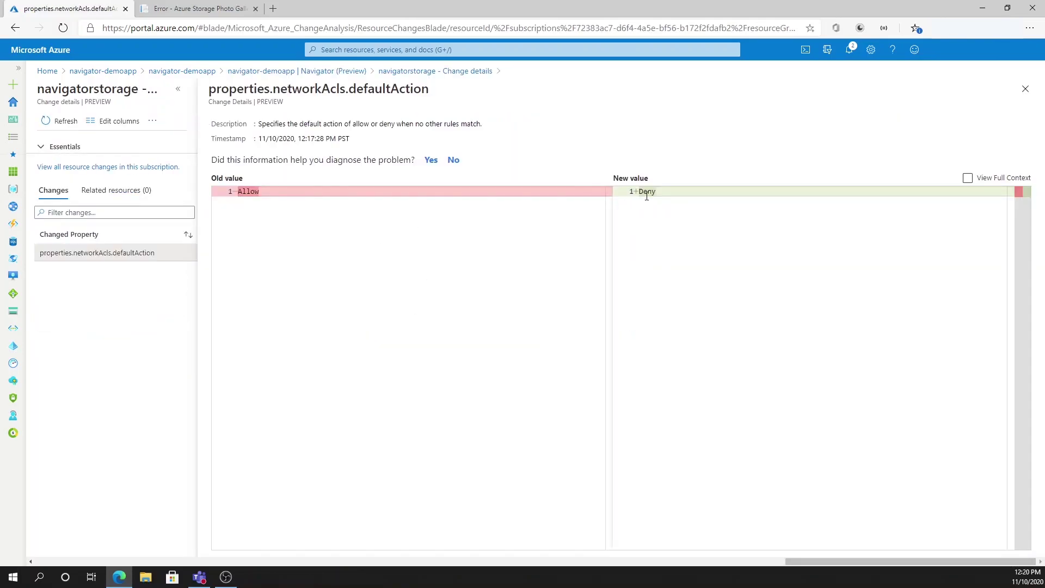
pyautogui.click(1025, 88)
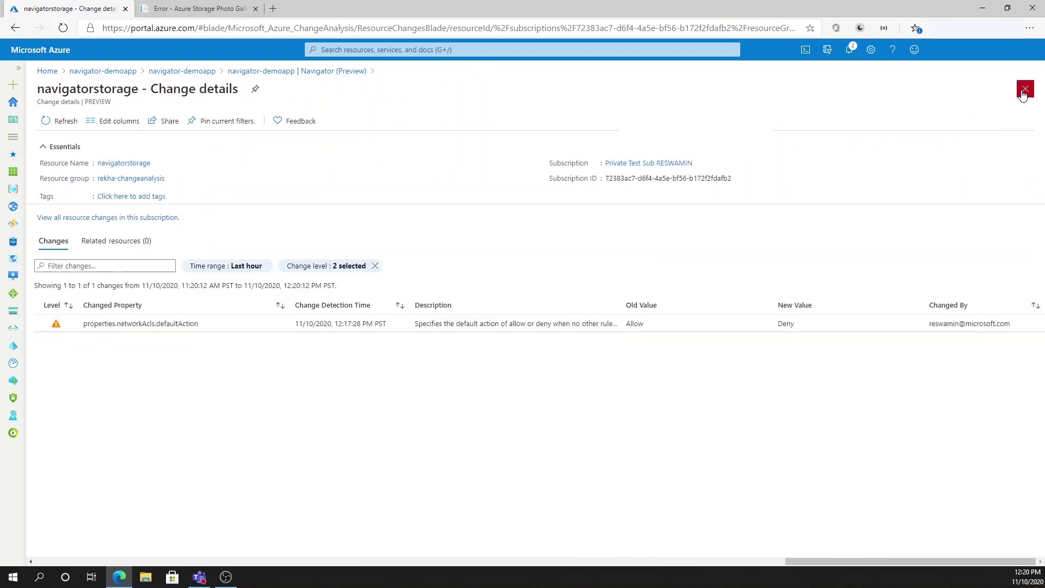
pyautogui.click(46, 71)
# Set navigatorstorage's firewall to allow All networks and save it
pyautogui.click(263, 235)
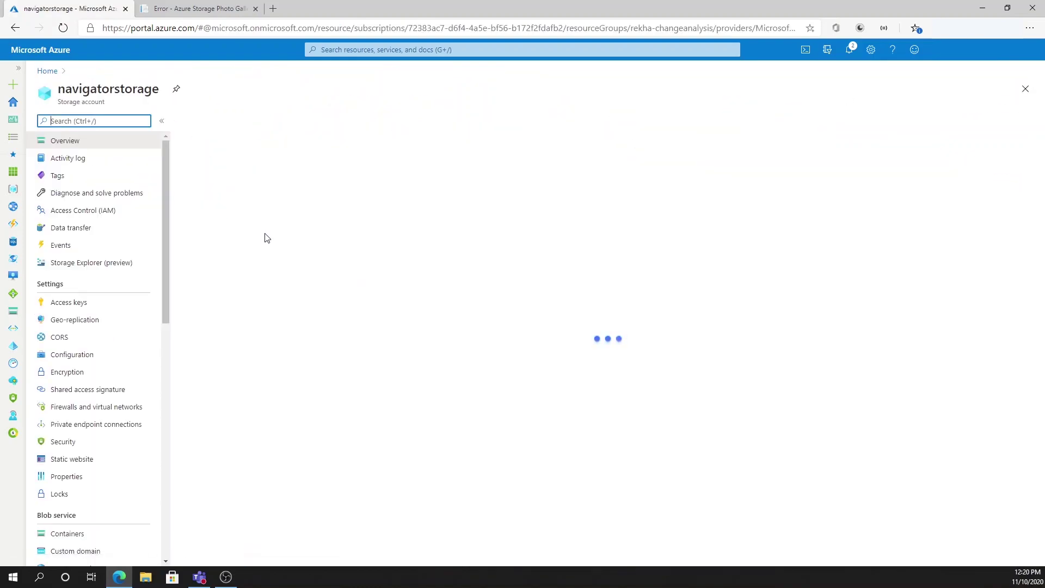
pyautogui.click(106, 407)
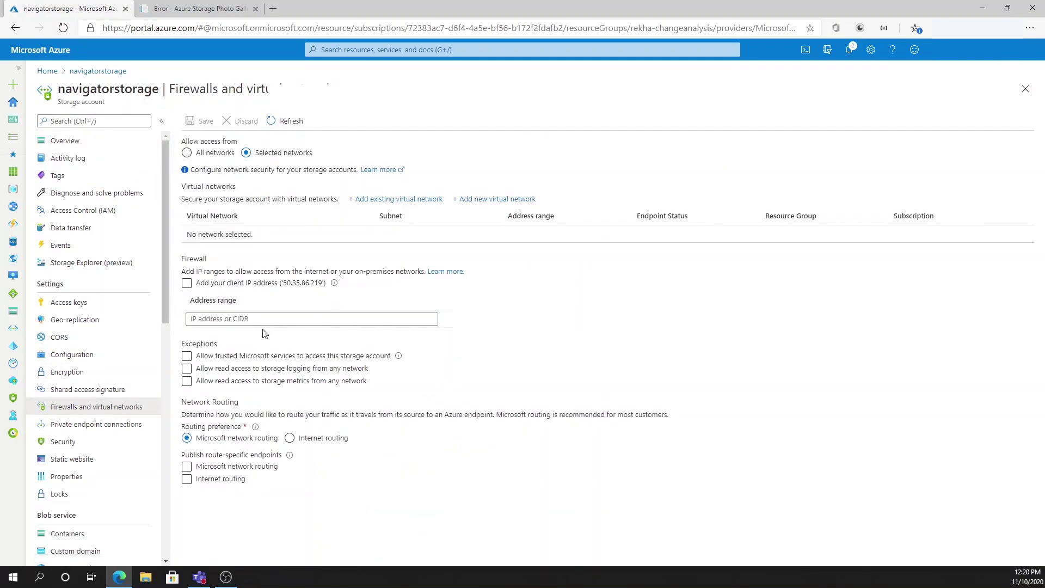
pyautogui.click(194, 122)
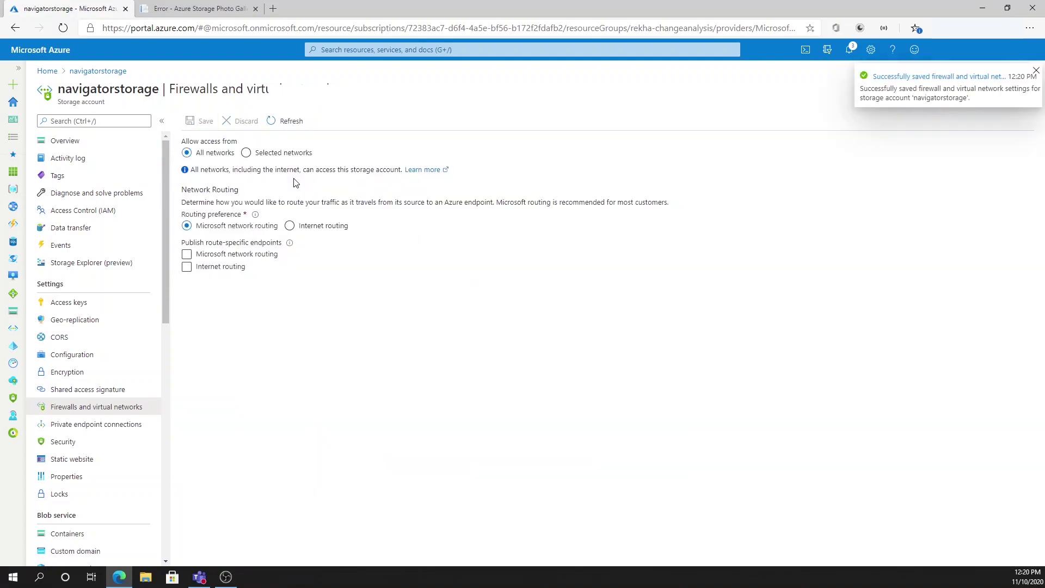
pyautogui.click(200, 8)
# Reload the navigator-demoapp photo gallery to confirm its three images display
pyautogui.click(187, 28)
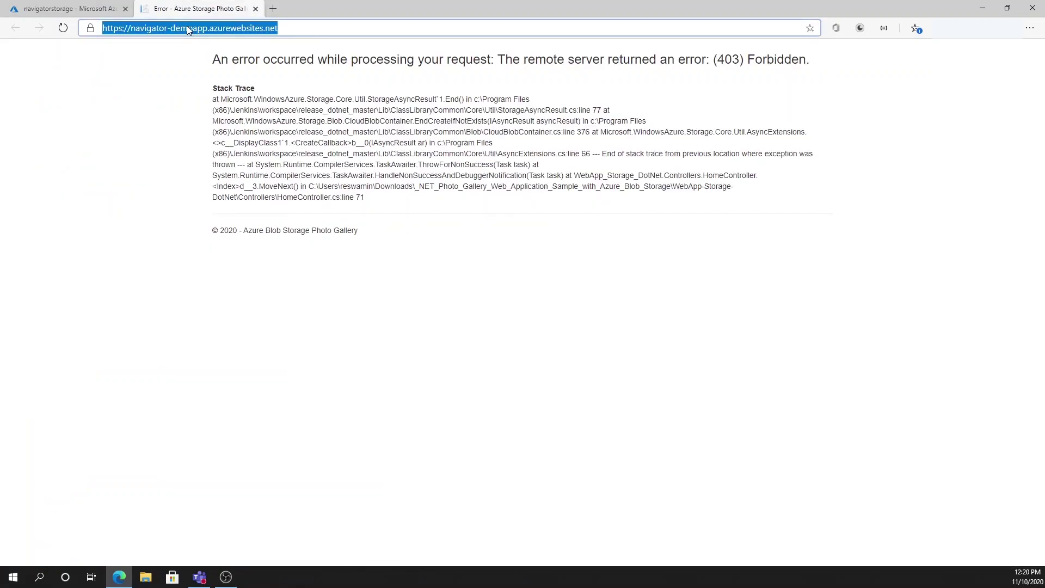
pyautogui.press('Return')
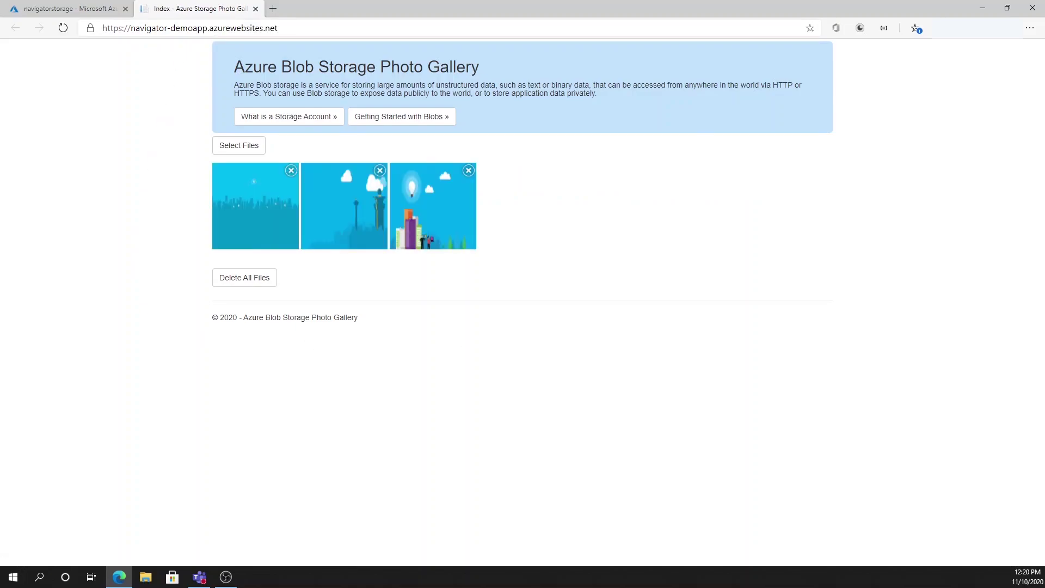